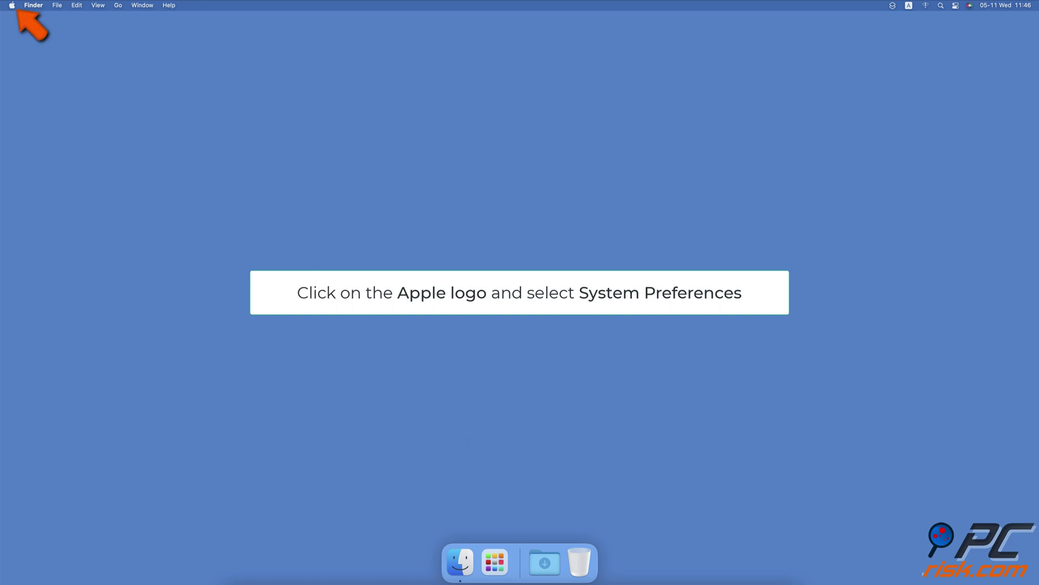
Turn Wi-Fi off and back on from System Preferences' Network pane
{"action": "left_click", "coordinate": [12, 5]}
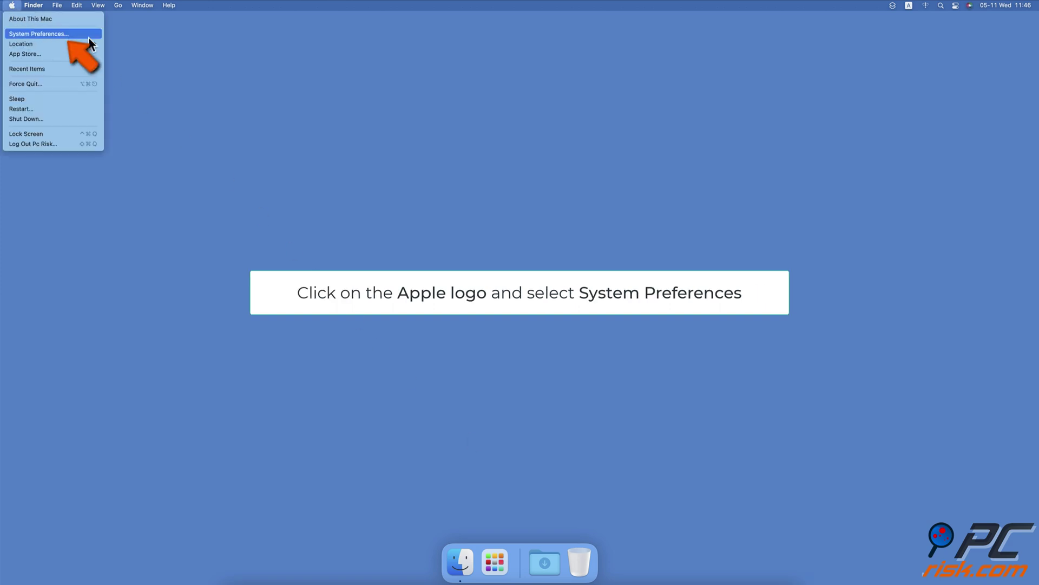
{"action": "left_click", "coordinate": [37, 33]}
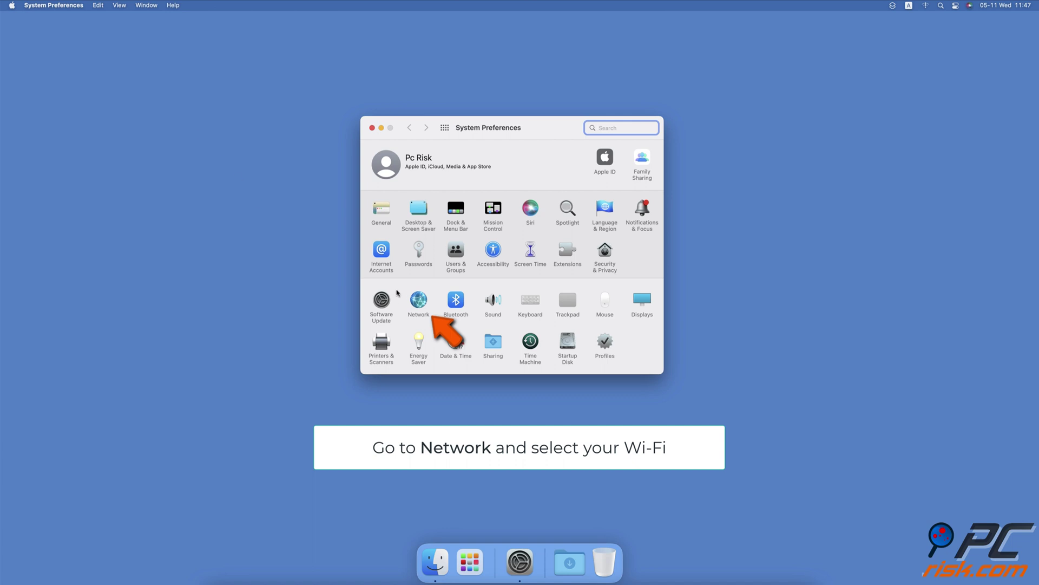
{"action": "left_click", "coordinate": [420, 299]}
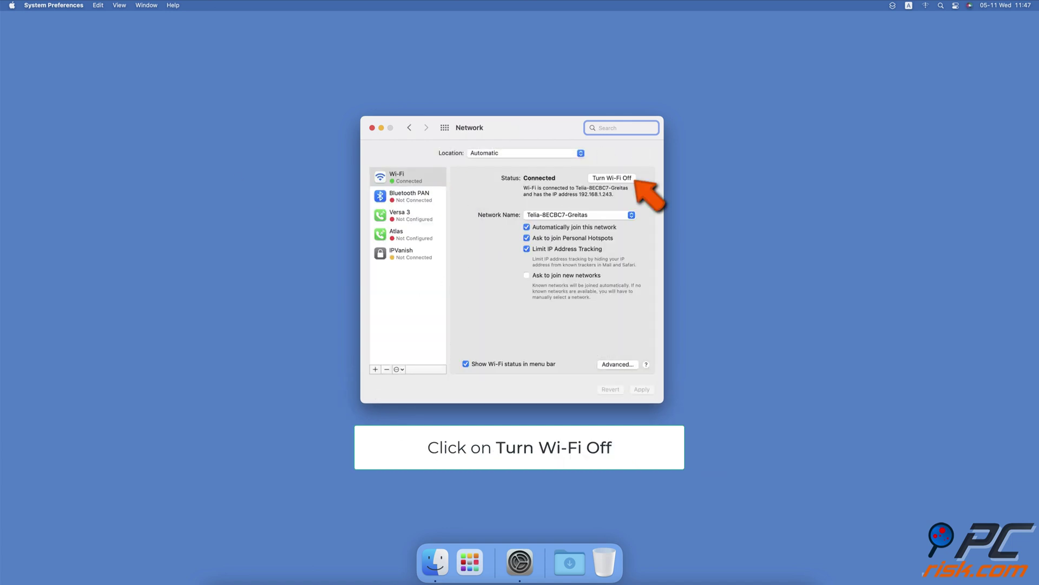
{"action": "left_click", "coordinate": [612, 178]}
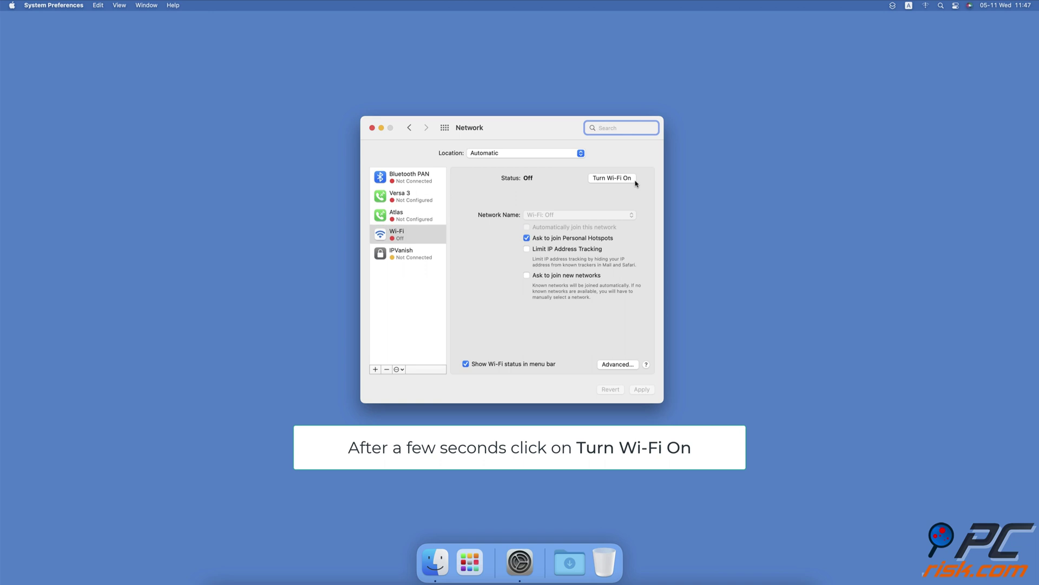
{"action": "left_click", "coordinate": [613, 178]}
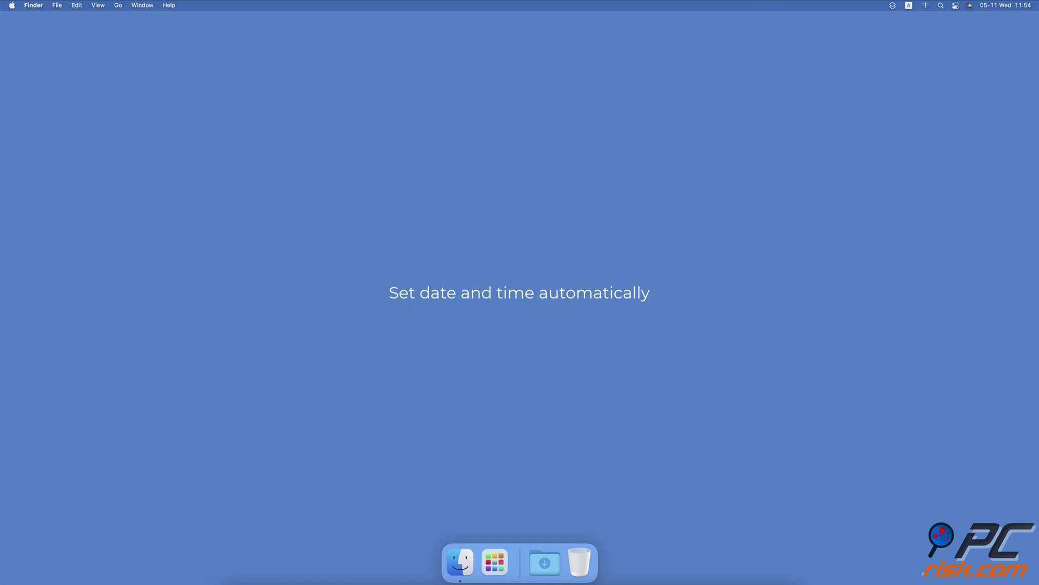
Unlock the Date & Time pane with the password and enable Set date and time automatically
{"action": "left_click", "coordinate": [12, 5]}
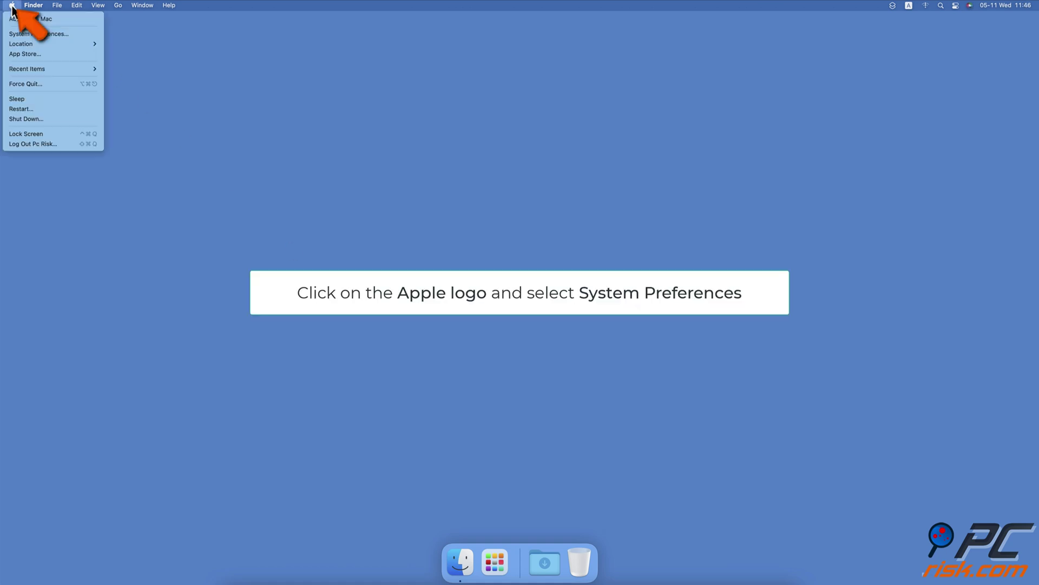
{"action": "left_click", "coordinate": [37, 33]}
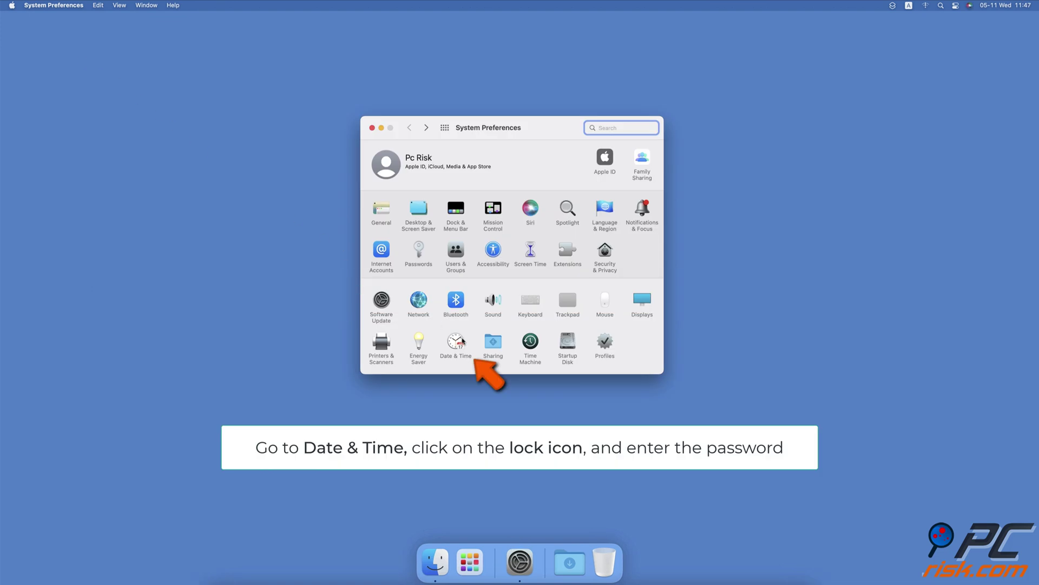
{"action": "left_click", "coordinate": [455, 348]}
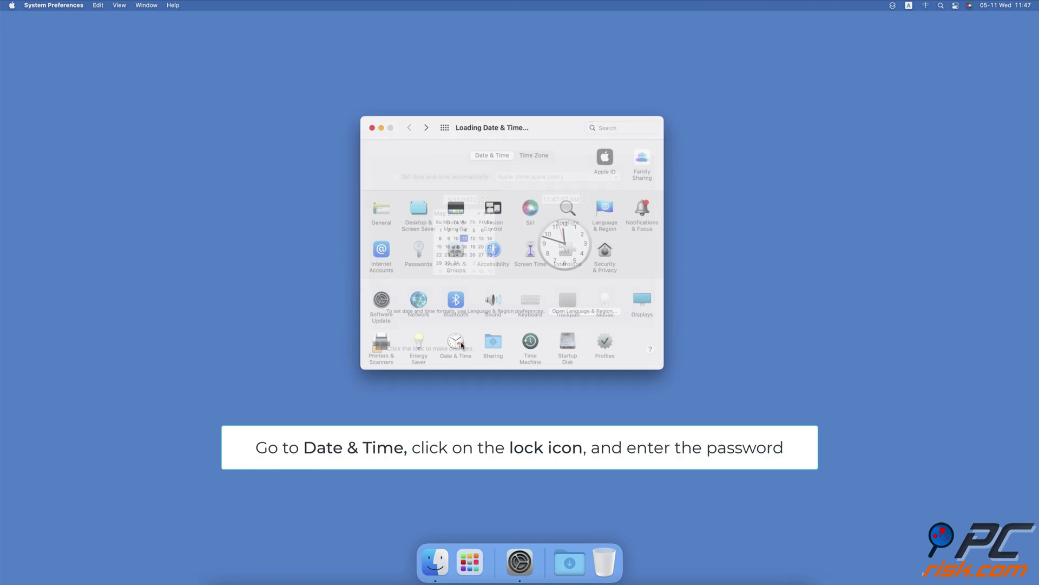
{"action": "left_click", "coordinate": [376, 349]}
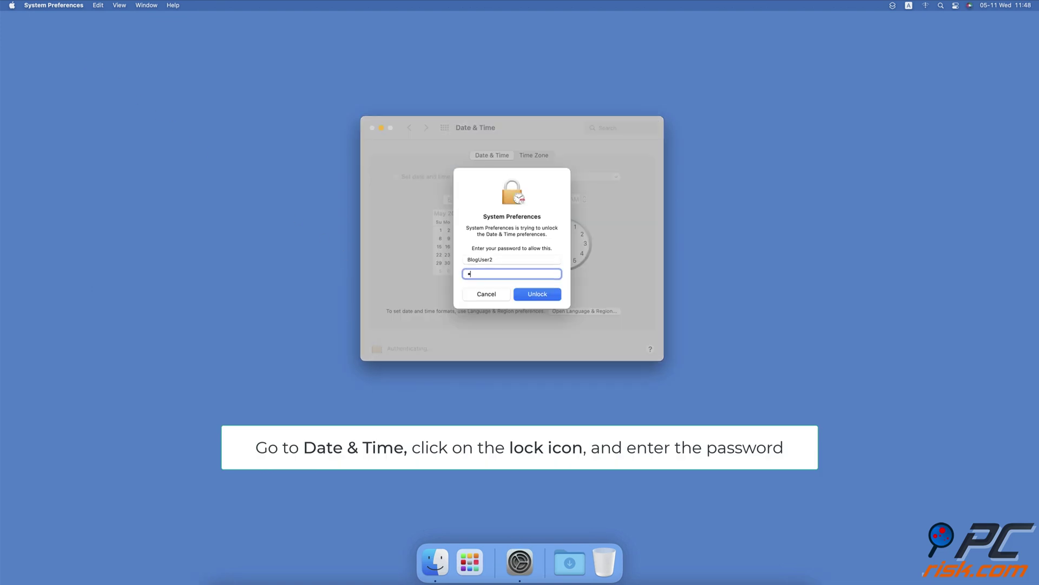
{"action": "type", "text": "••••••••"}
{"action": "key", "text": "Return"}
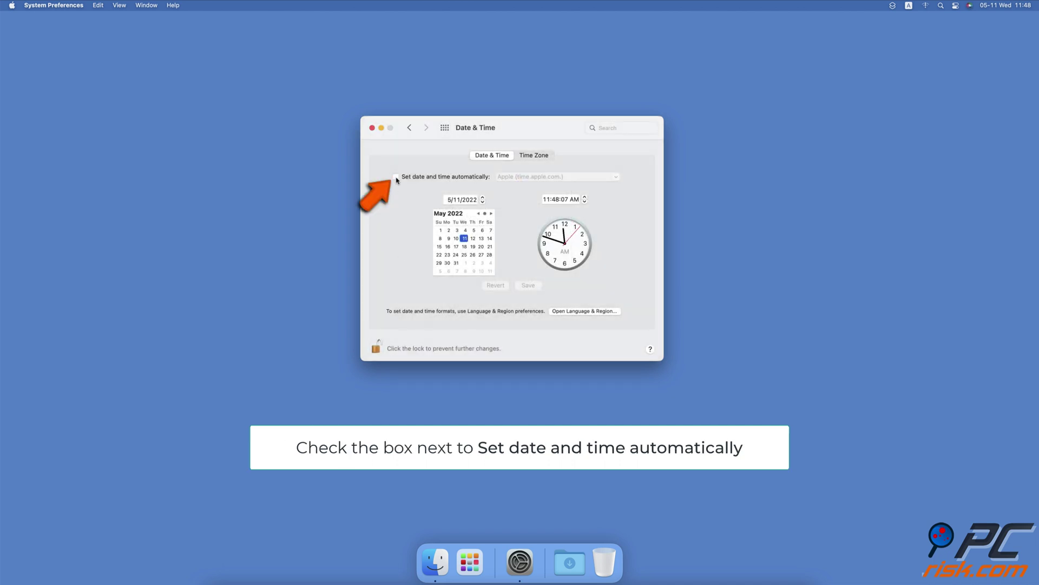
{"action": "left_click", "coordinate": [397, 179]}
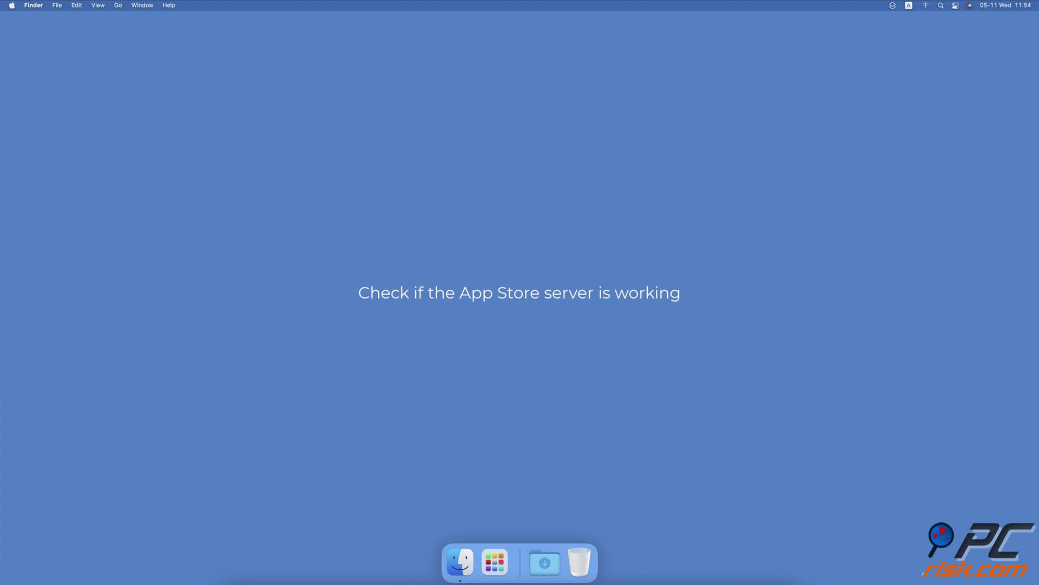
Launch Safari via Spotlight and load apple.com/support/systemstatus/
{"action": "key", "text": "super+space"}
{"action": "type", "text": "safari"}
{"action": "key", "text": "Return"}
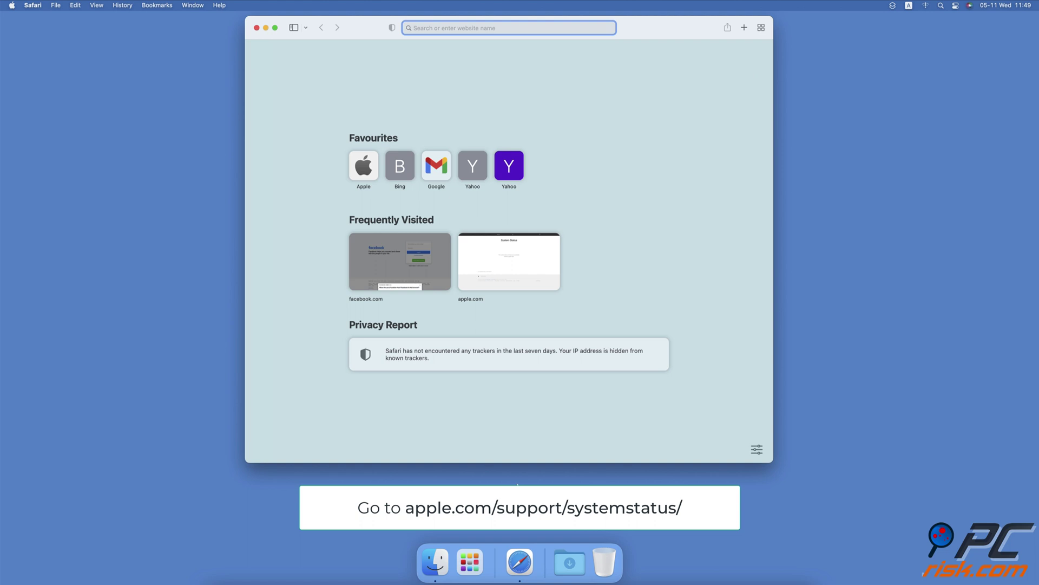
{"action": "type", "text": "https://www.apple.com/support/systemstatus/"}
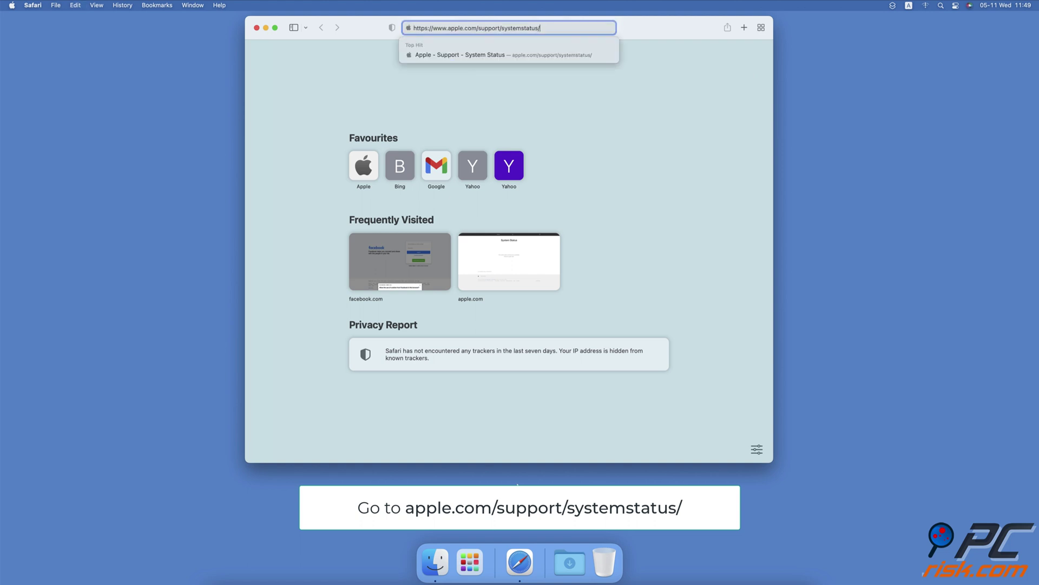
{"action": "key", "text": "Return"}
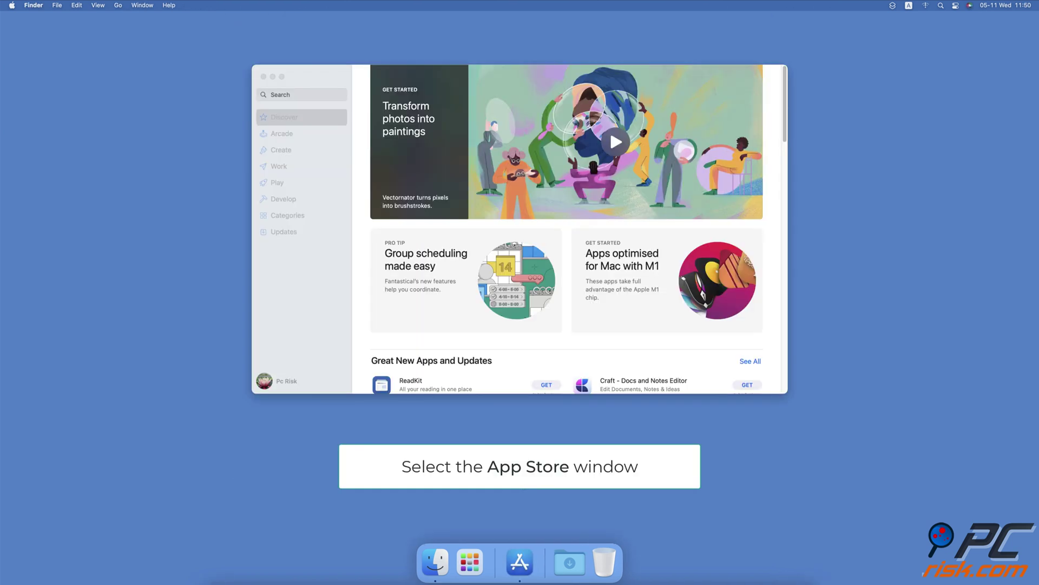
Quit App Store from its App Store menu and relaunch it from the Dock
{"action": "left_click", "coordinate": [332, 349]}
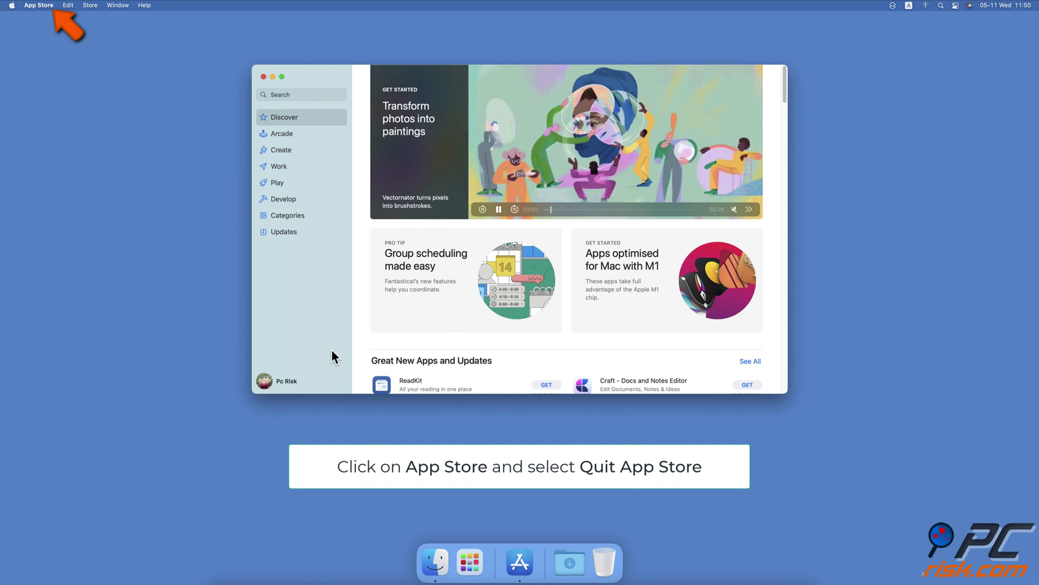
{"action": "left_click", "coordinate": [41, 6]}
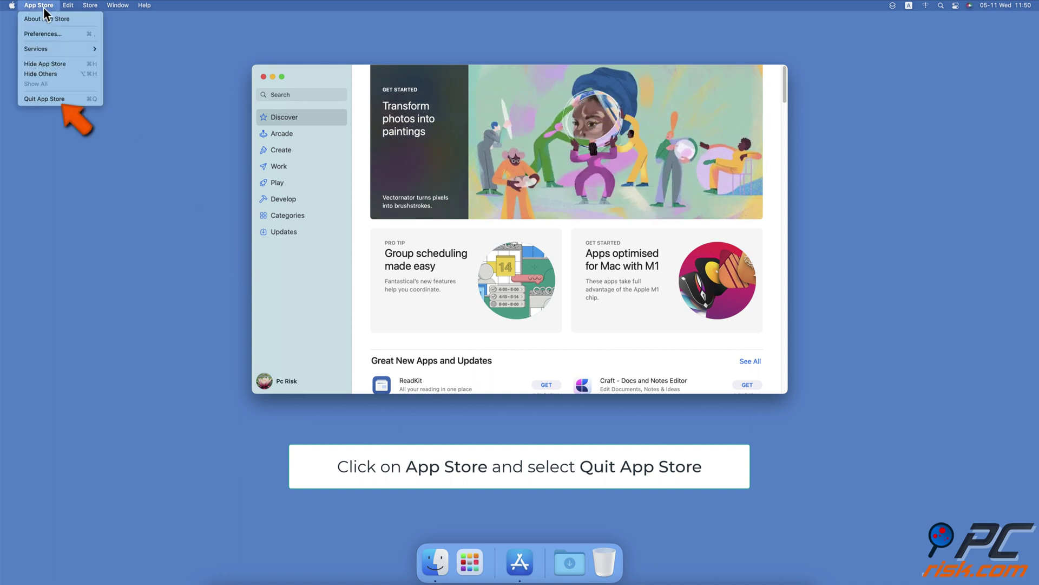
{"action": "left_click", "coordinate": [74, 99]}
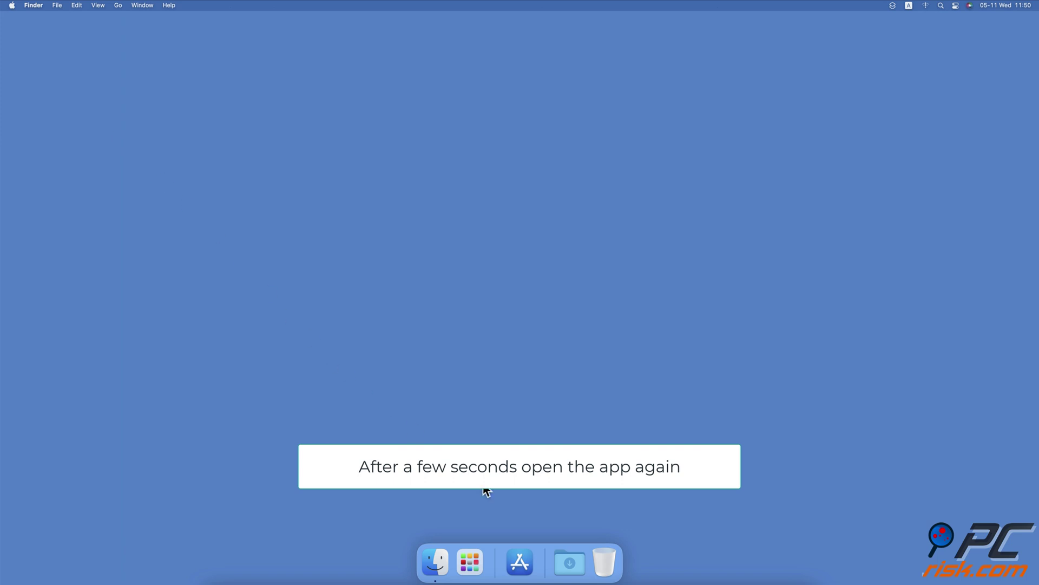
{"action": "left_click", "coordinate": [520, 561]}
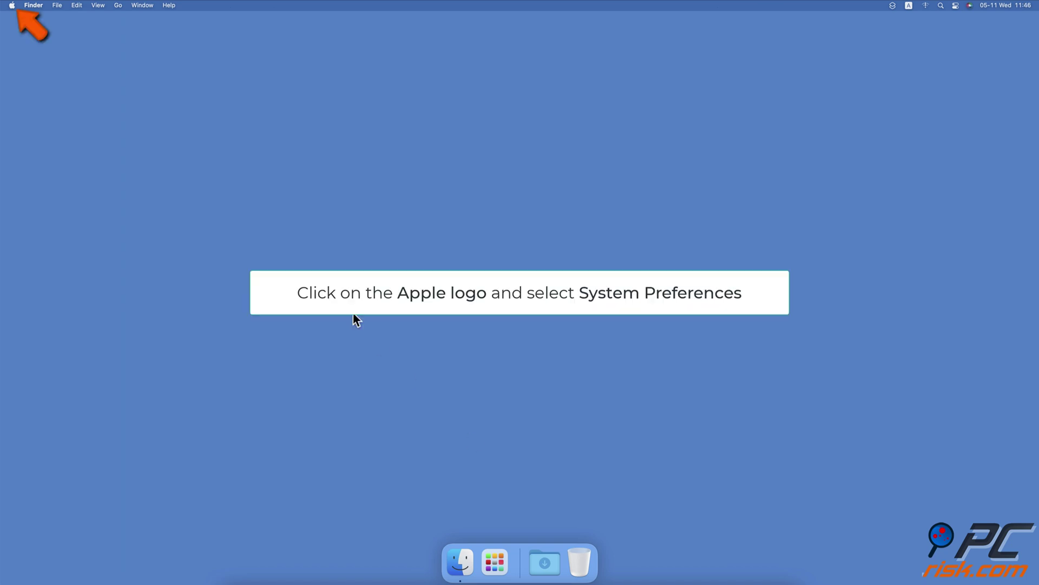
Show the Apps checklist under Screen Time's Content & Privacy restrictions
{"action": "left_click", "coordinate": [13, 5]}
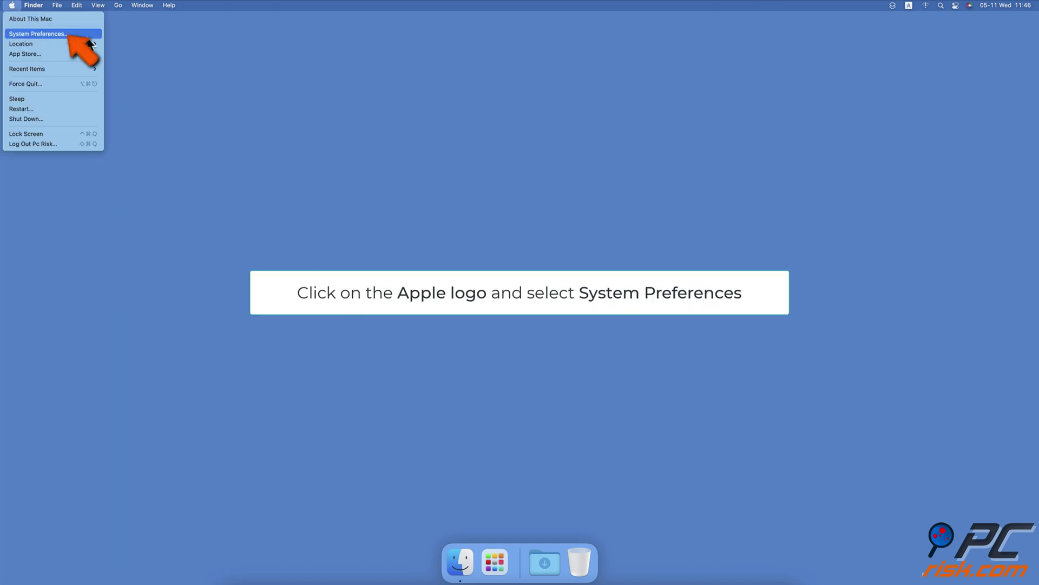
{"action": "left_click", "coordinate": [36, 34]}
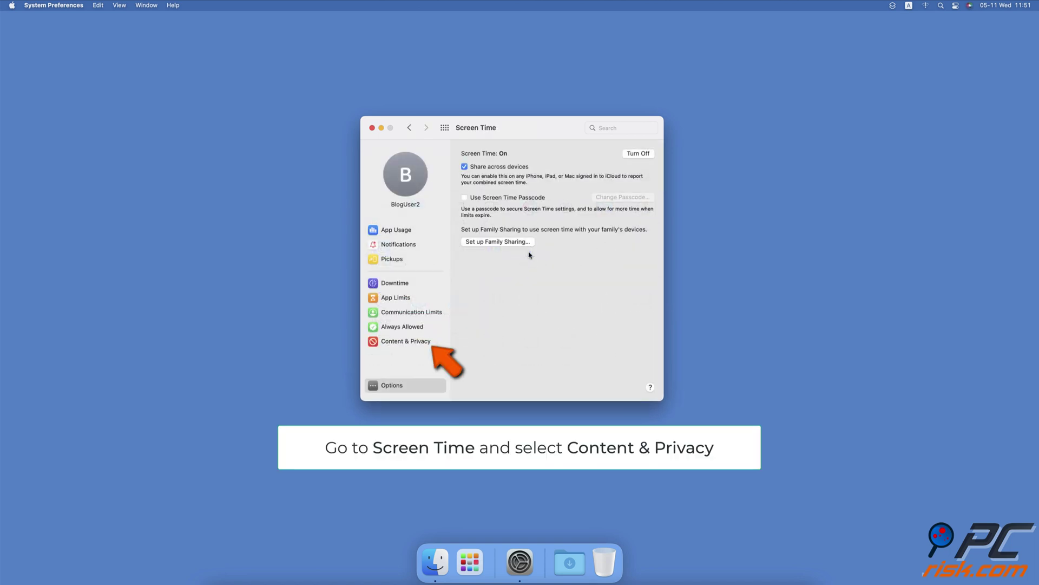
{"action": "left_click", "coordinate": [435, 343]}
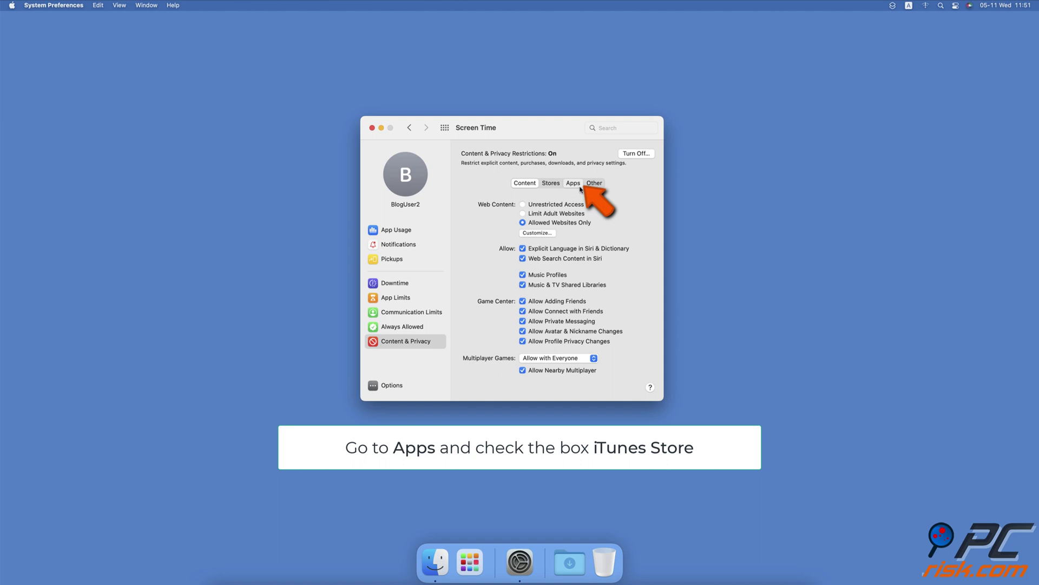
{"action": "left_click", "coordinate": [574, 183]}
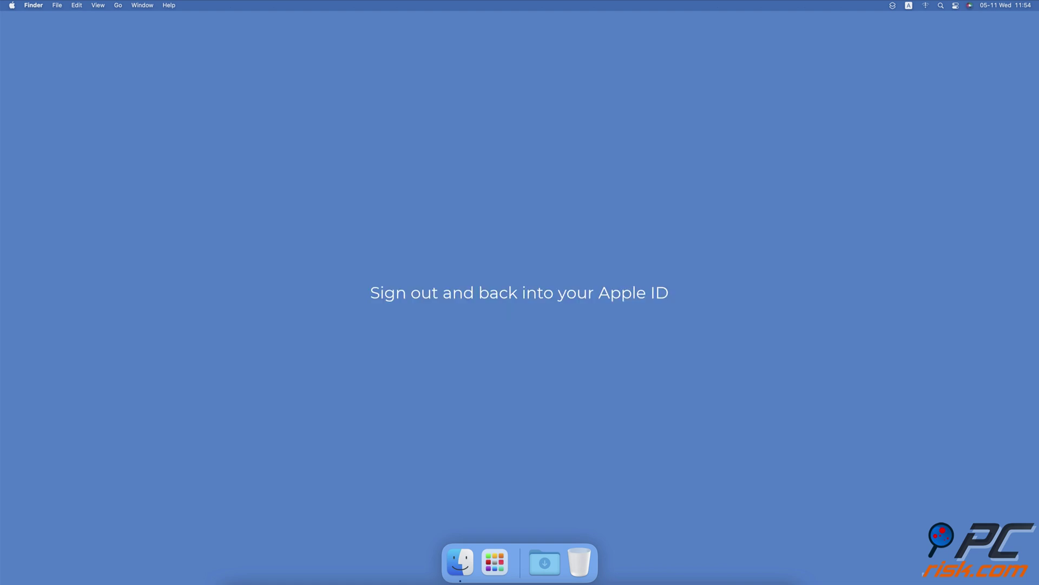
Sign out from the Apple ID Overview, unchecking the Contacts and Calendars copies
{"action": "left_click", "coordinate": [12, 6]}
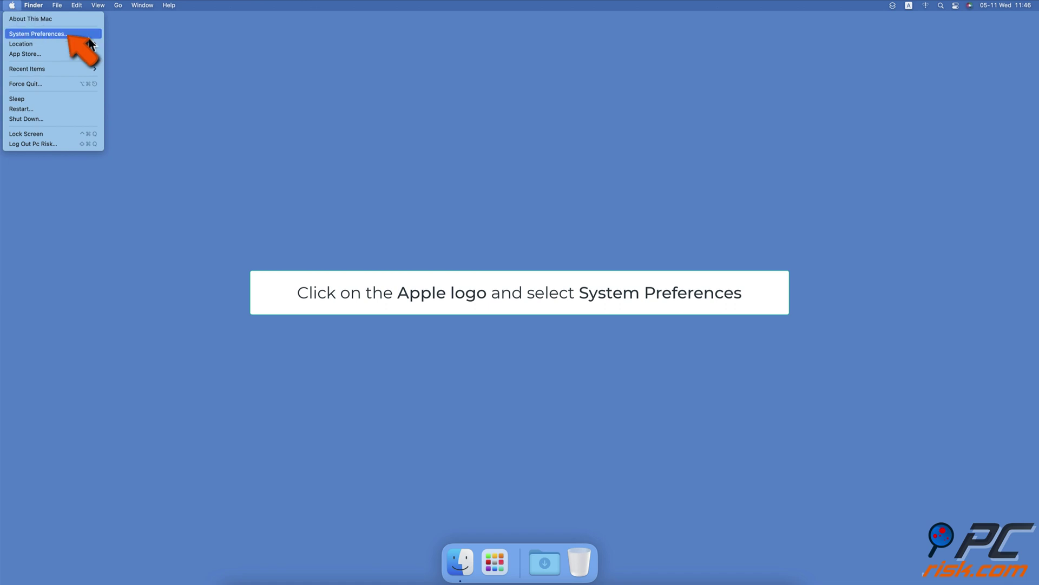
{"action": "left_click", "coordinate": [36, 34]}
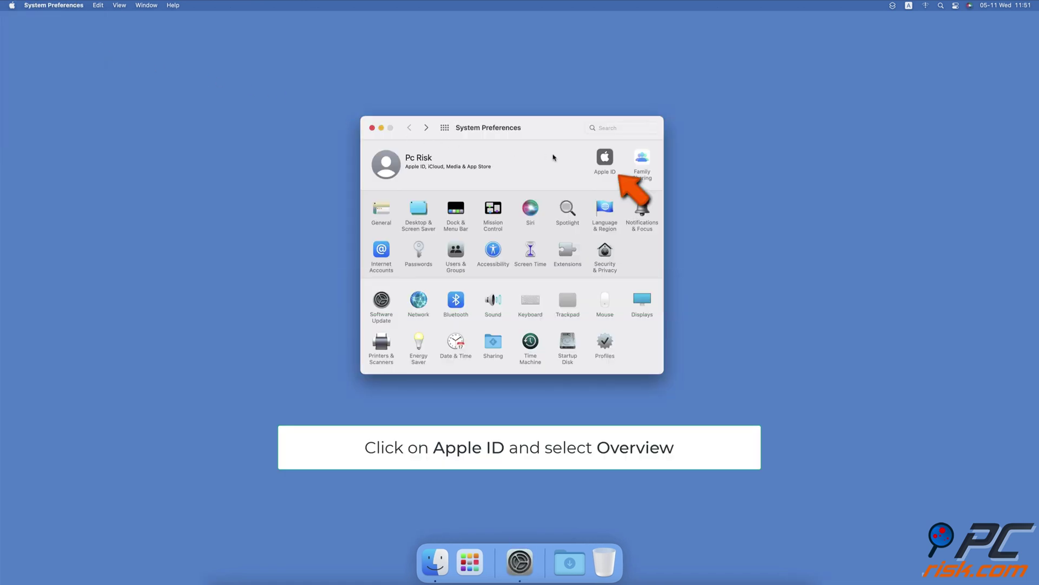
{"action": "left_click", "coordinate": [605, 160]}
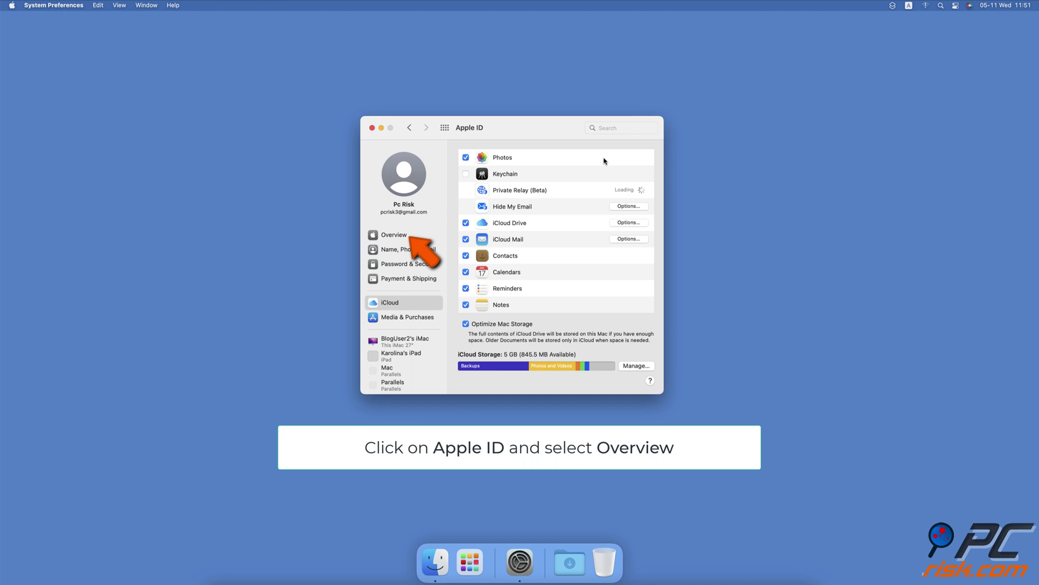
{"action": "left_click", "coordinate": [394, 235]}
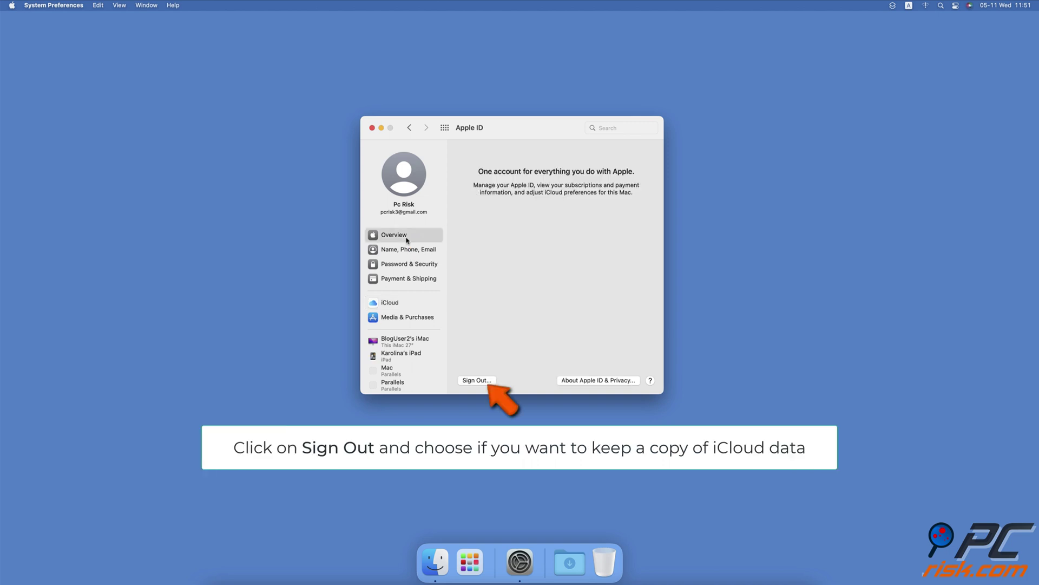
{"action": "left_click", "coordinate": [476, 380]}
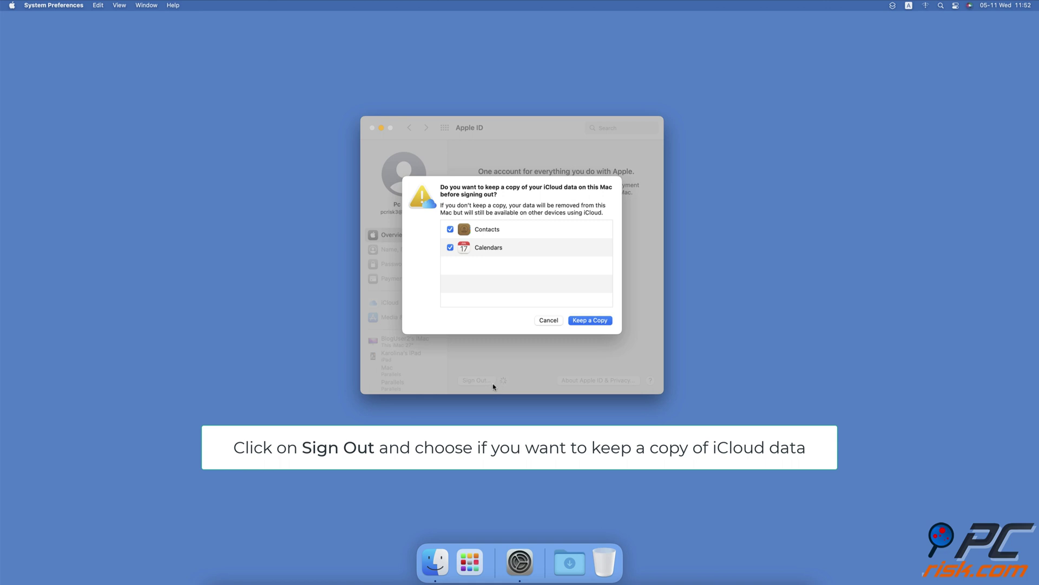
{"action": "left_click", "coordinate": [451, 246]}
{"action": "left_click", "coordinate": [450, 229]}
{"action": "left_click", "coordinate": [595, 320]}
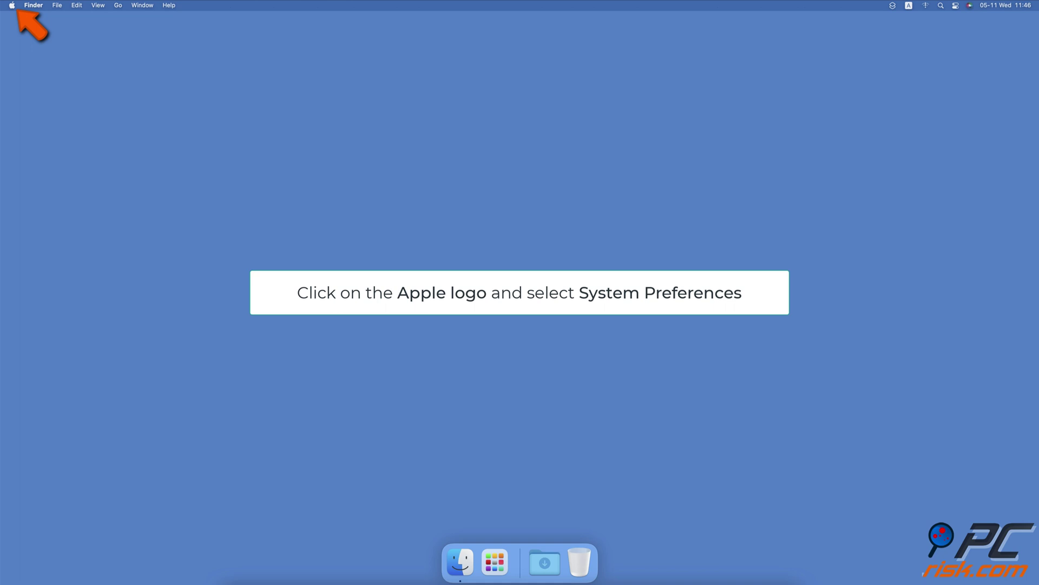
Open the Software Update pane in System Preferences to check for macOS updates
{"action": "left_click", "coordinate": [13, 5]}
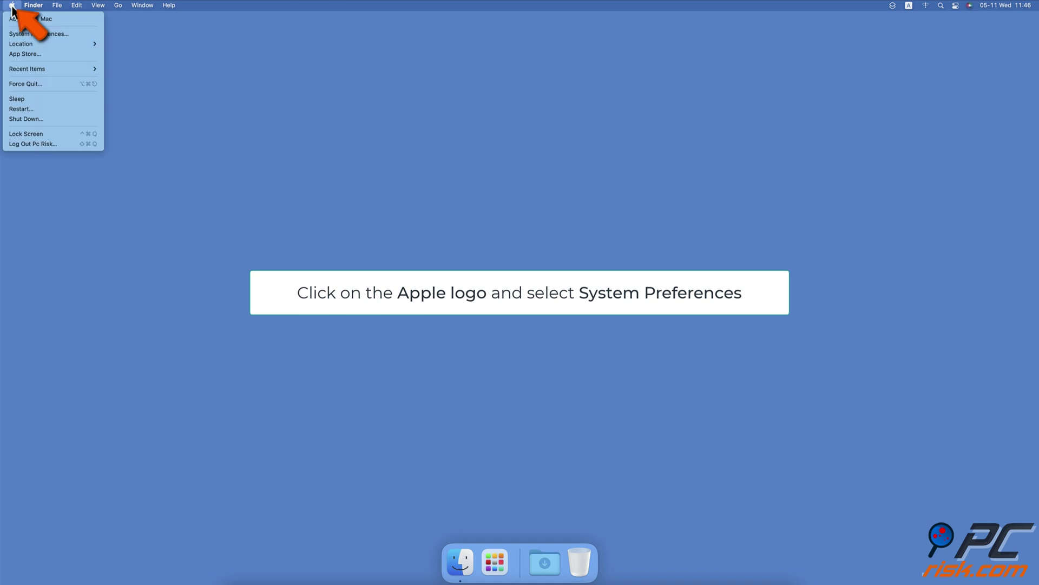
{"action": "left_click", "coordinate": [88, 36]}
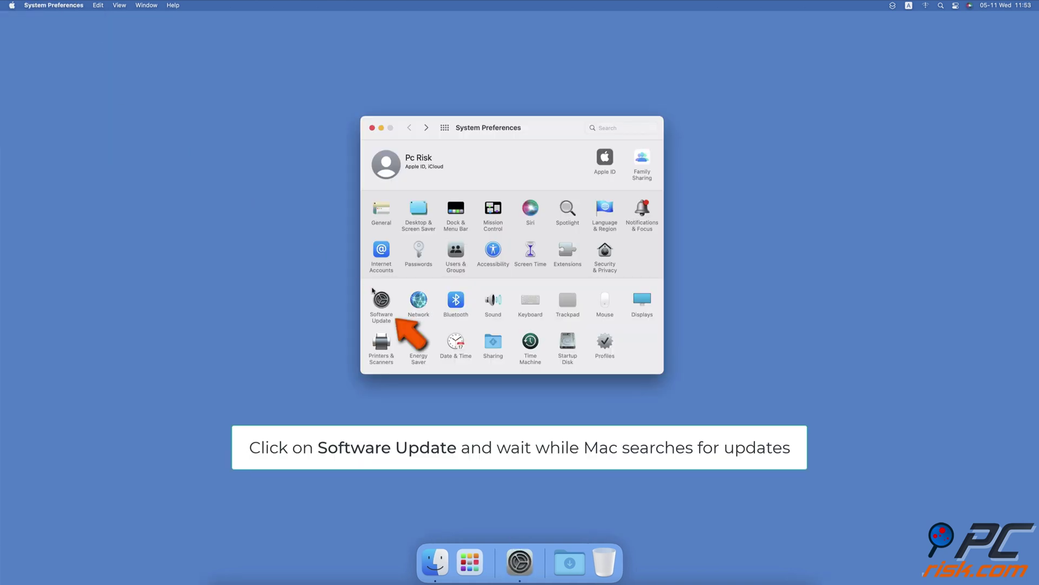
{"action": "left_click", "coordinate": [381, 302]}
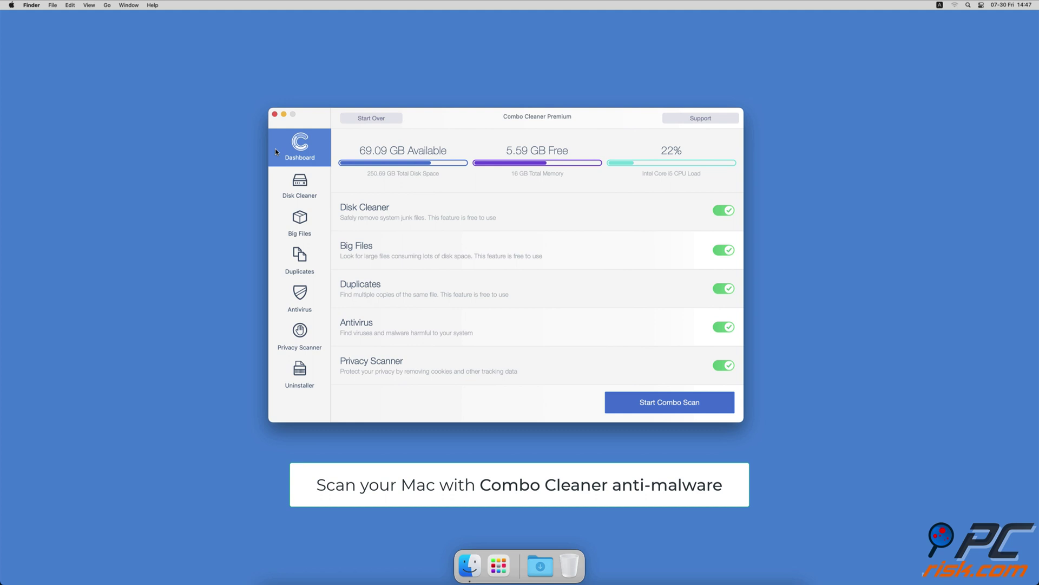
Start an Antivirus Full Scan, then remove the 2.7 GB of caches and logs
{"action": "left_click", "coordinate": [299, 297]}
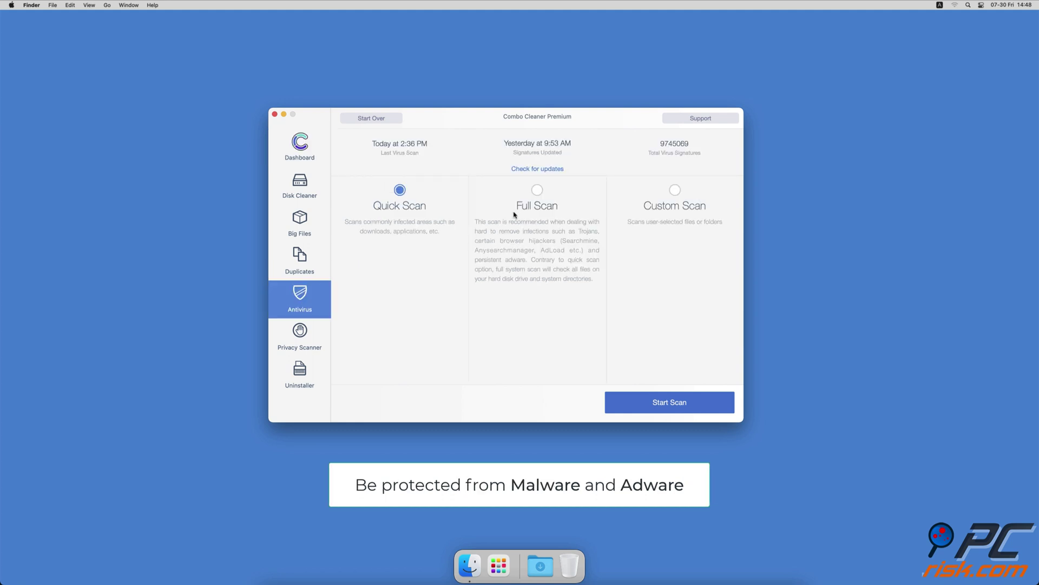
{"action": "left_click", "coordinate": [537, 190]}
{"action": "left_click", "coordinate": [632, 402]}
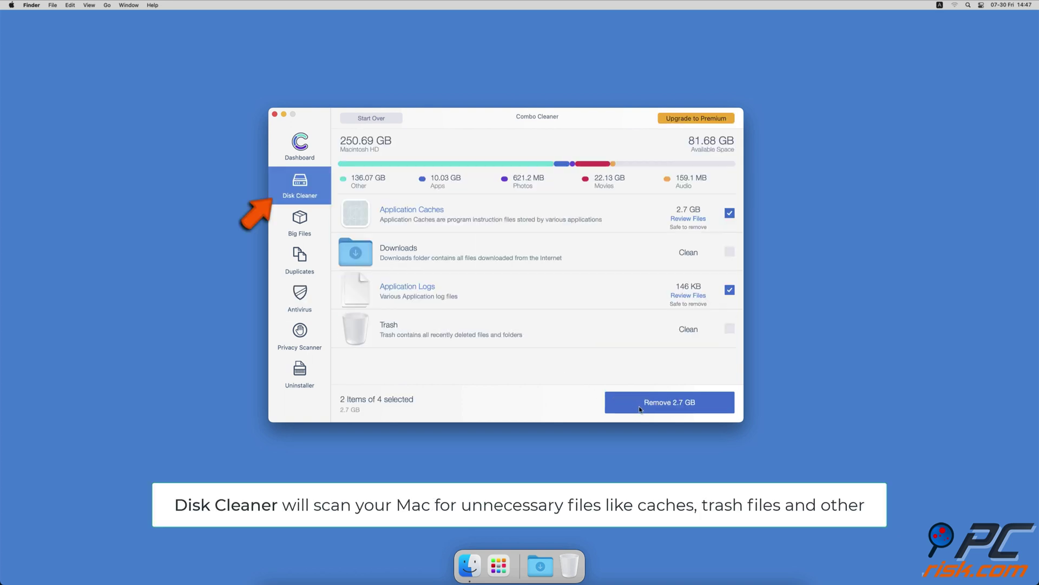
{"action": "left_click", "coordinate": [640, 410]}
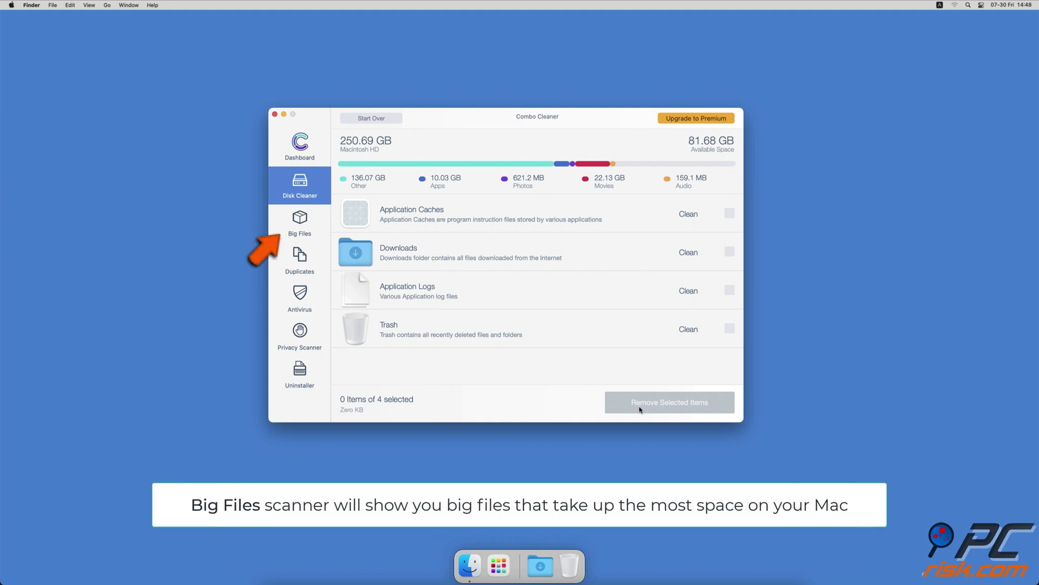
Run scans in Big Files, Duplicates, Privacy Scanner and Uninstaller
{"action": "left_click", "coordinate": [304, 228]}
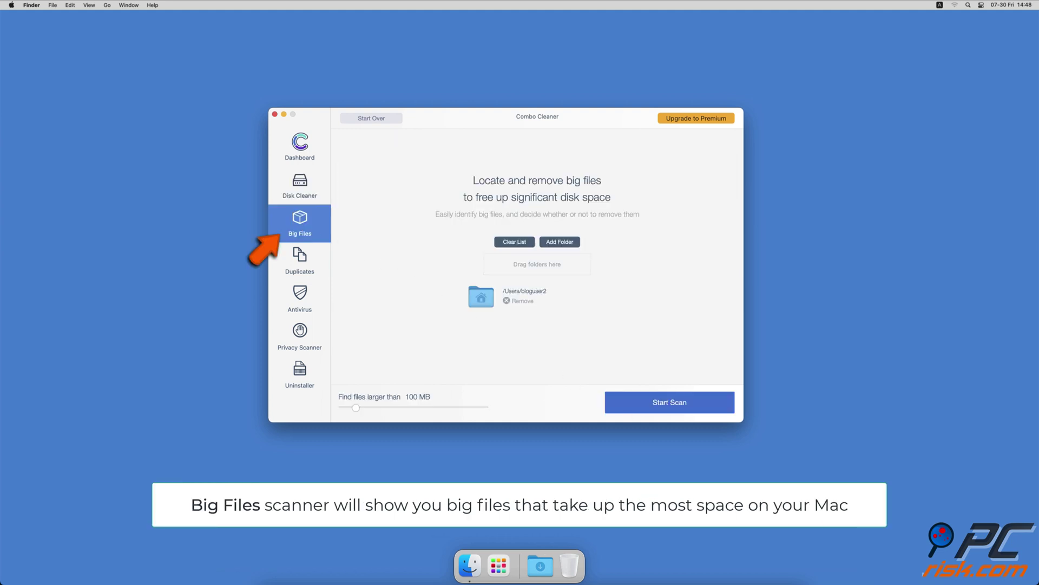
{"action": "left_click", "coordinate": [641, 413]}
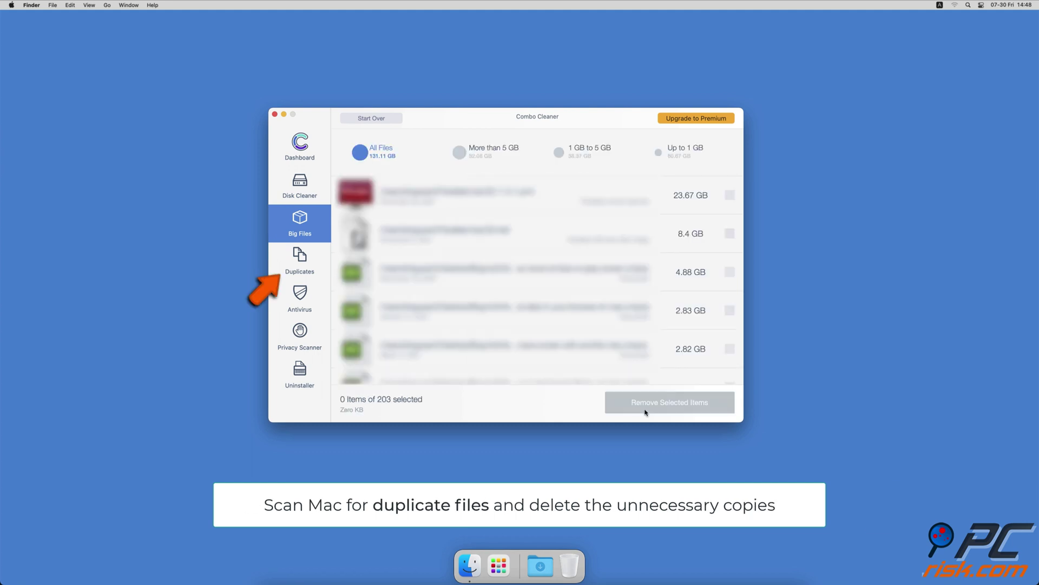
{"action": "left_click", "coordinate": [316, 276]}
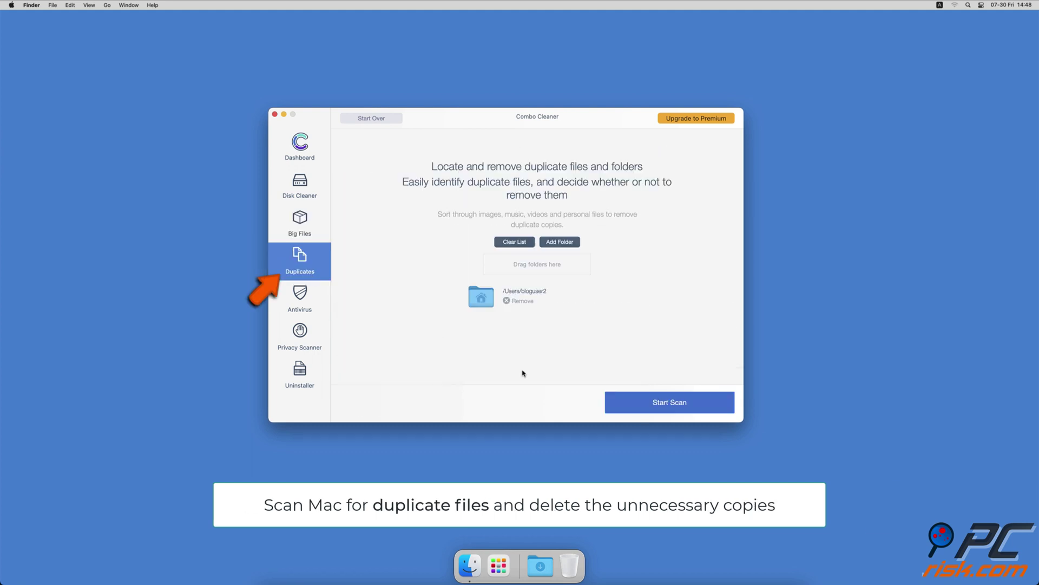
{"action": "left_click", "coordinate": [627, 410]}
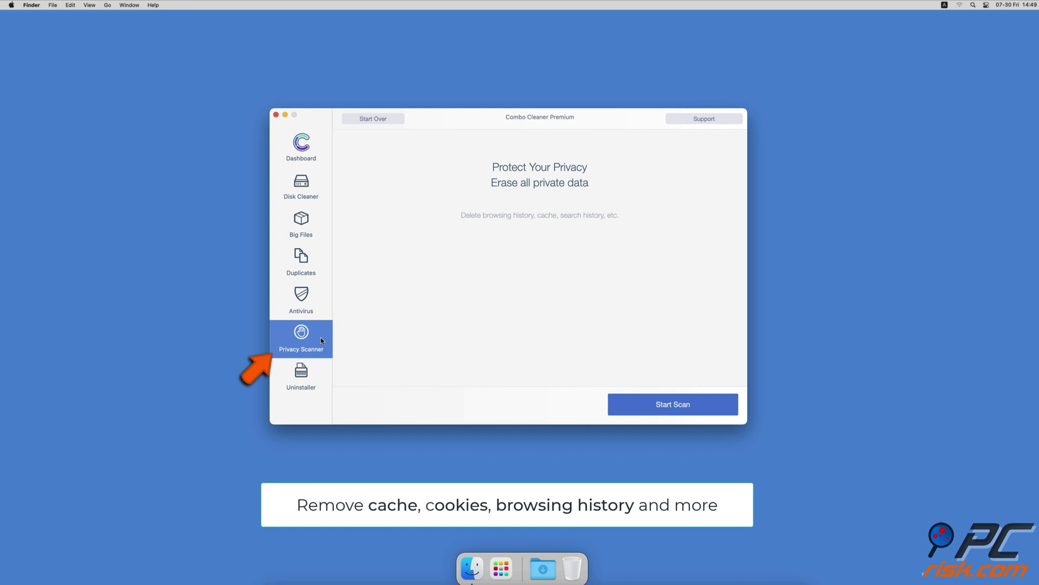
{"action": "left_click", "coordinate": [619, 403]}
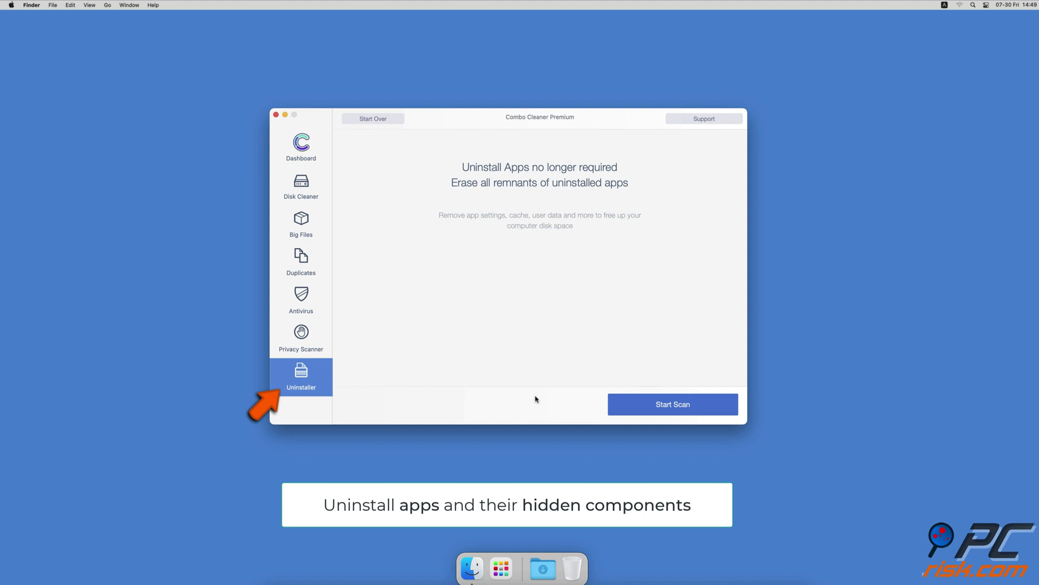
{"action": "left_click", "coordinate": [616, 404]}
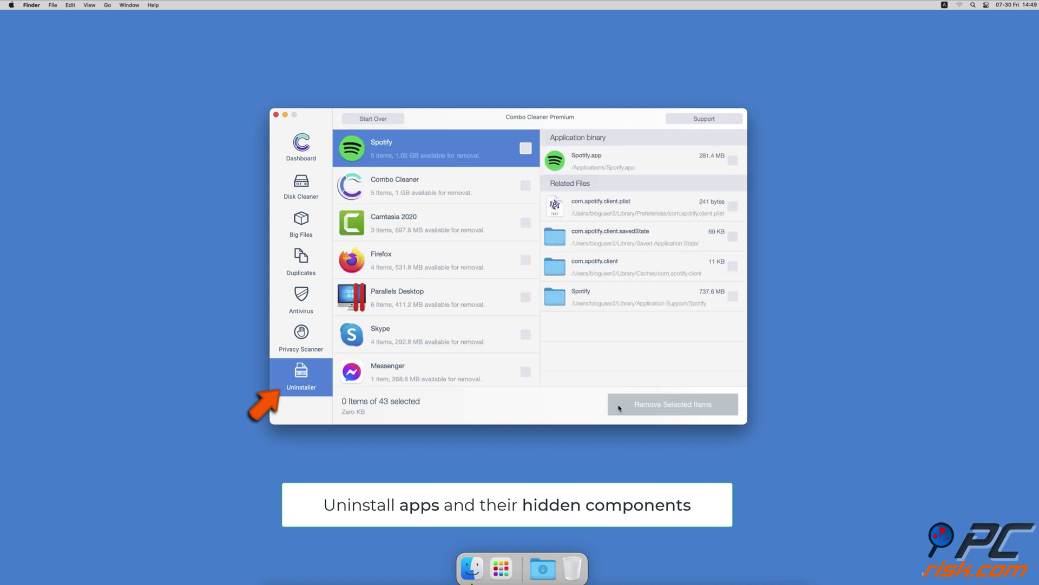